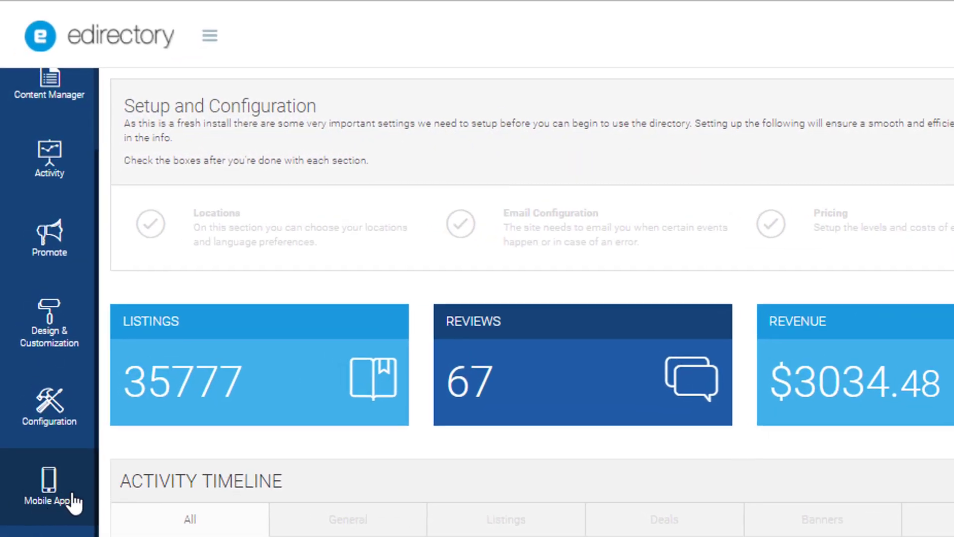
# Open the Mobile App Builder from the sidebar and review the app Icon step.
pyautogui.click(49, 500)
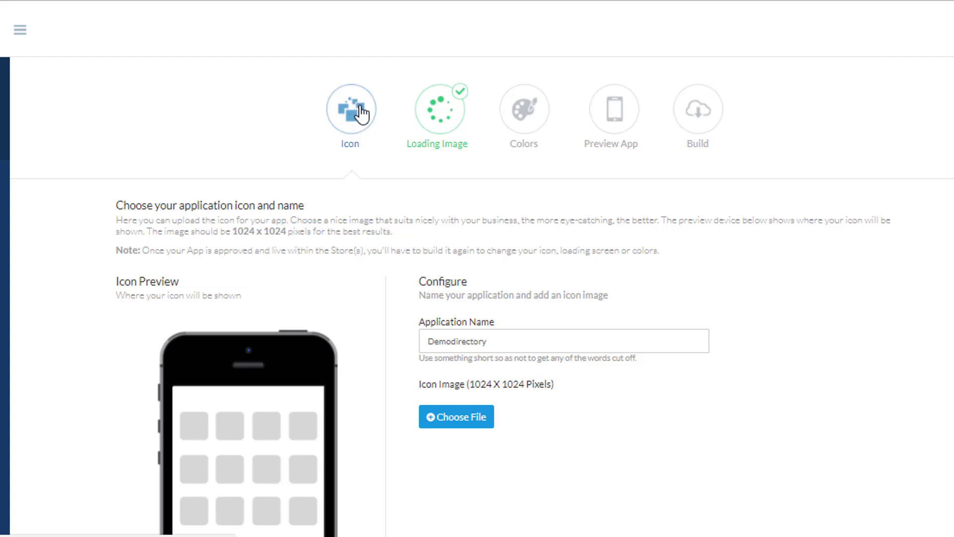
pyautogui.scroll(-5, 328, 185)
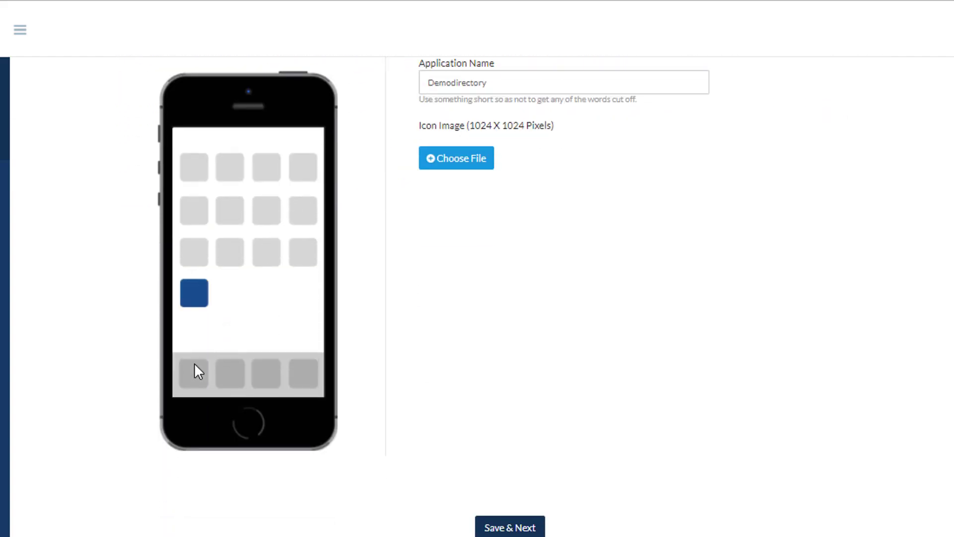
pyautogui.scroll(5, 251, 247)
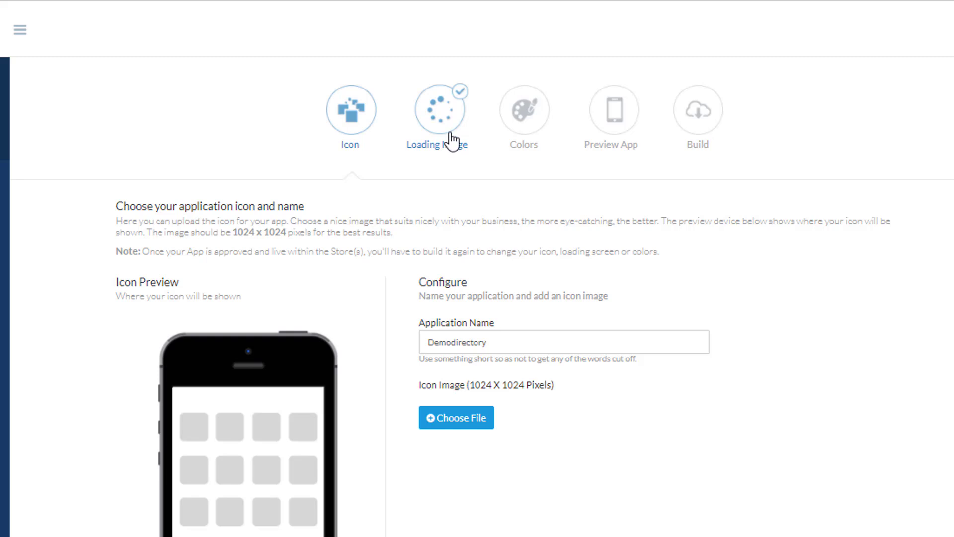
# Advance the builder through the Loading Image step to the Colors step.
pyautogui.click(449, 118)
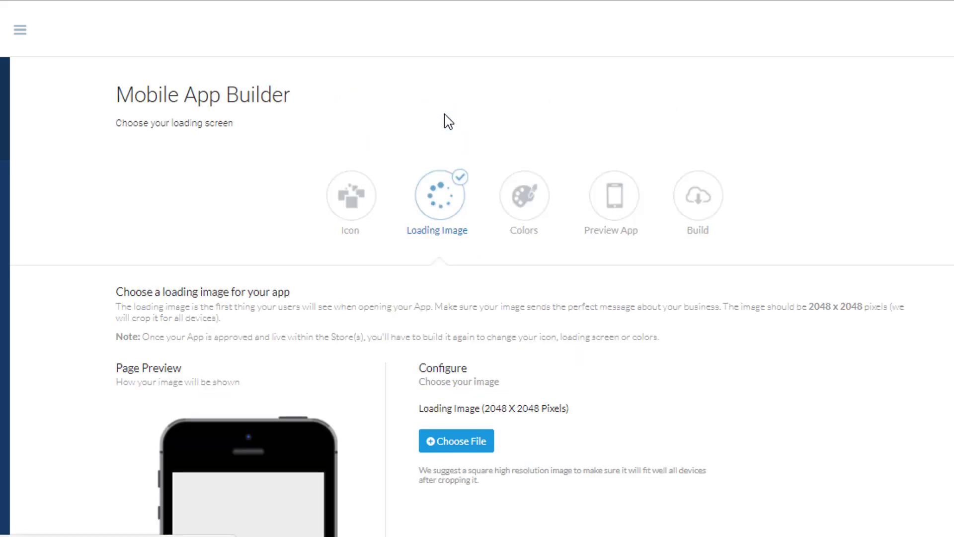
pyautogui.scroll(-3, 280, 276)
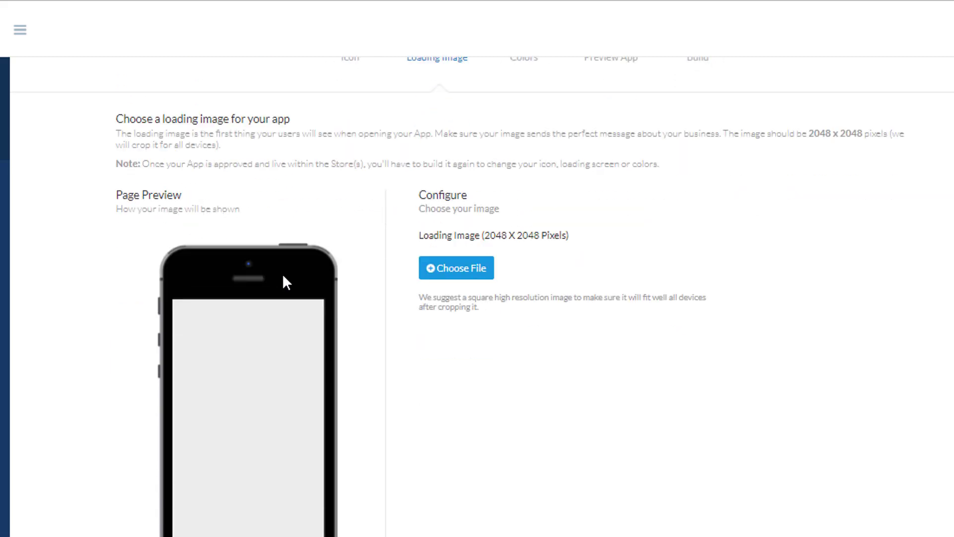
pyautogui.scroll(-2, 269, 373)
pyautogui.scroll(5, 412, 253)
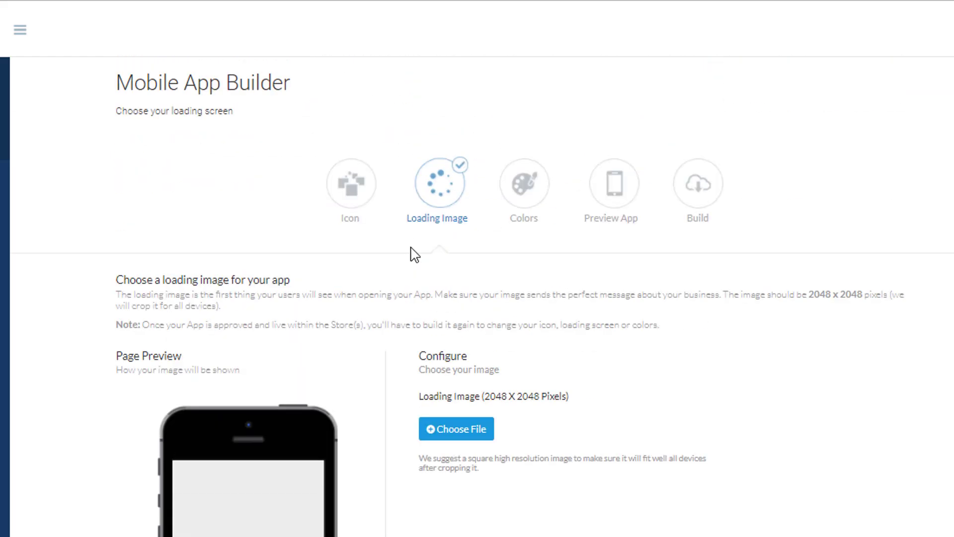
pyautogui.click(506, 219)
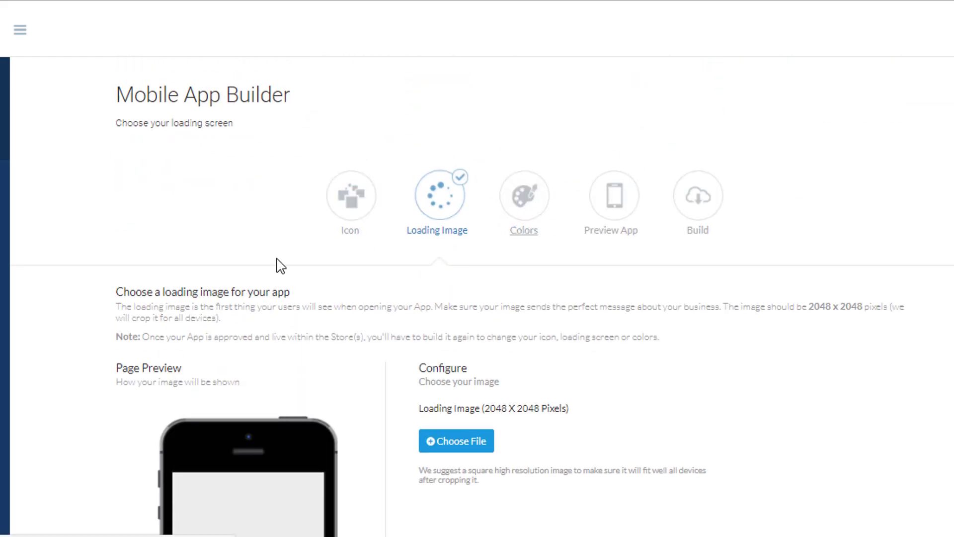
pyautogui.scroll(-2, 280, 276)
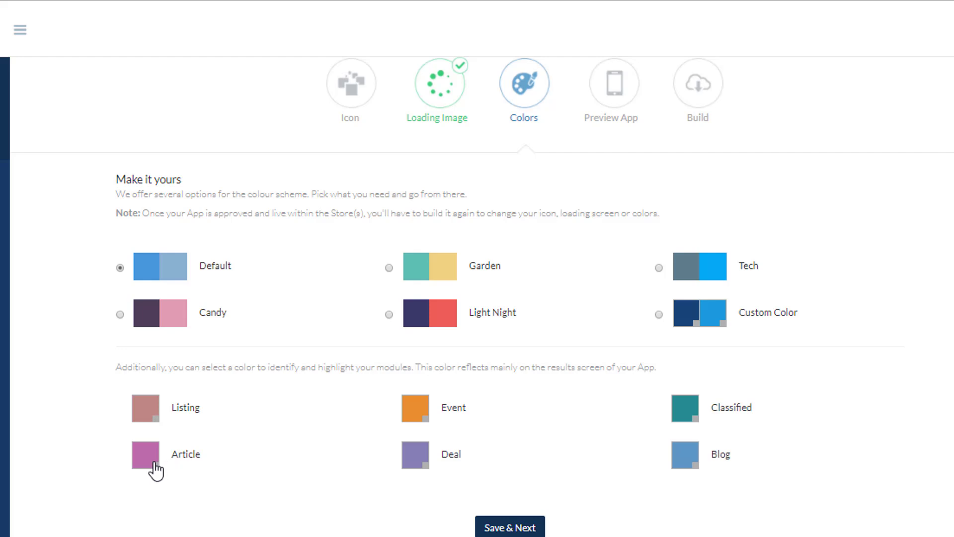
# Try the Event, Custom and Blog colour choices unchanged, then reselect the Default scheme.
pyautogui.click(407, 419)
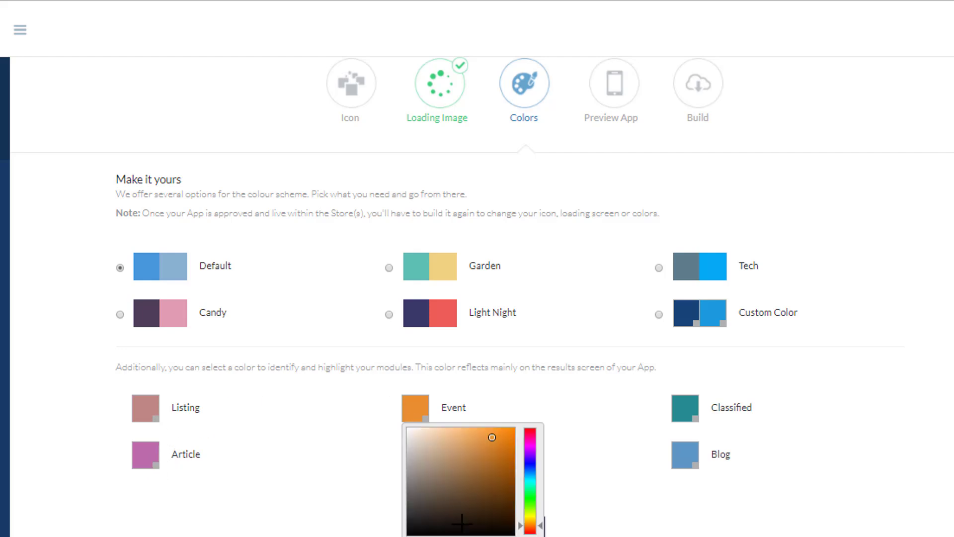
pyautogui.click(517, 398)
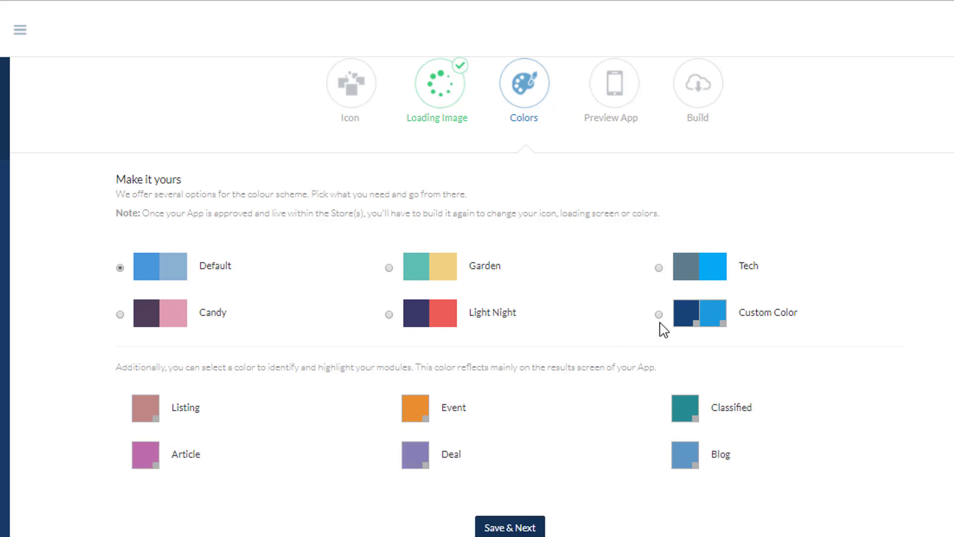
pyautogui.click(717, 319)
pyautogui.click(641, 409)
pyautogui.click(681, 462)
pyautogui.click(621, 473)
pyautogui.click(144, 270)
# Darken the Listing module highlight to a deeper red and go to Preview App.
pyautogui.click(137, 406)
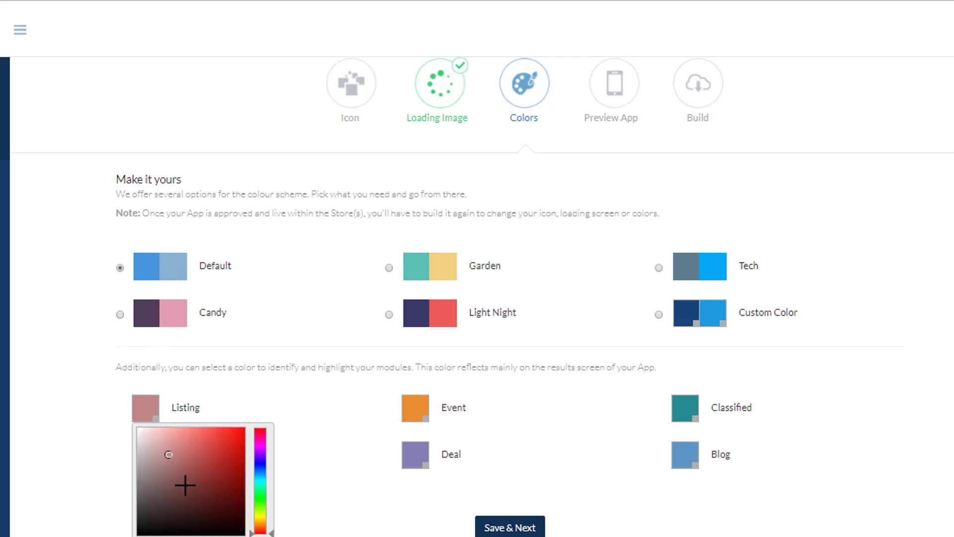
pyautogui.moveTo(169, 456); pyautogui.dragTo(200, 468)
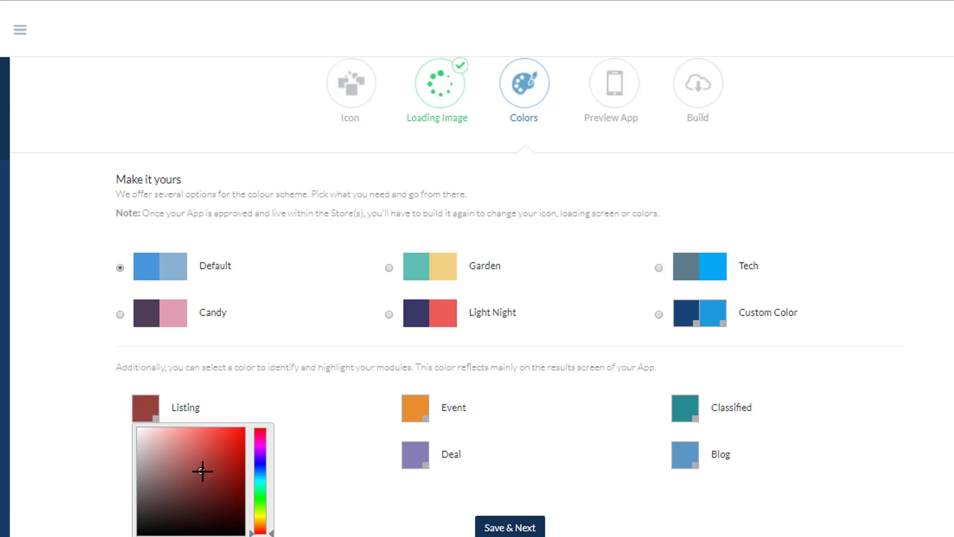
pyautogui.click(617, 97)
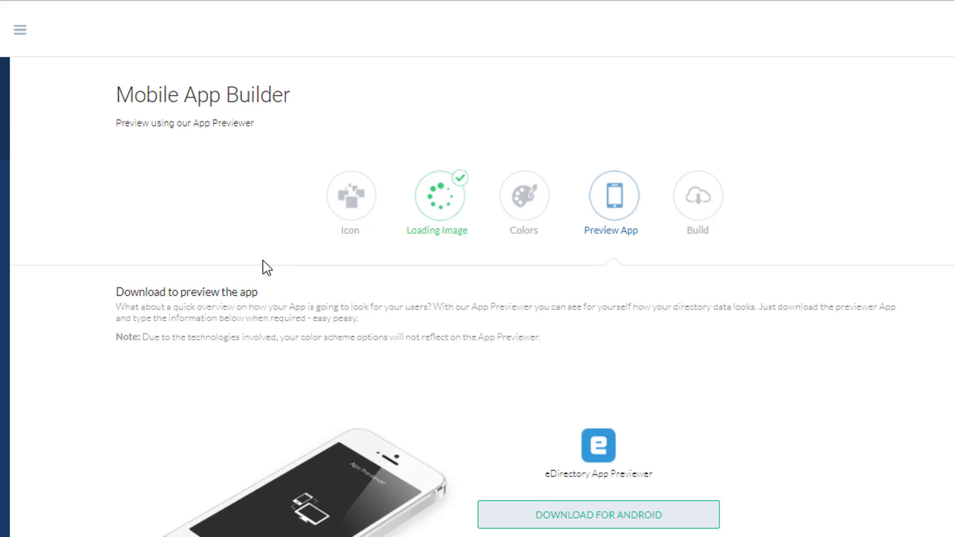
# Review the previewer app name and site address, pass the Build step, then open Brand.
pyautogui.scroll(-5, 255, 279)
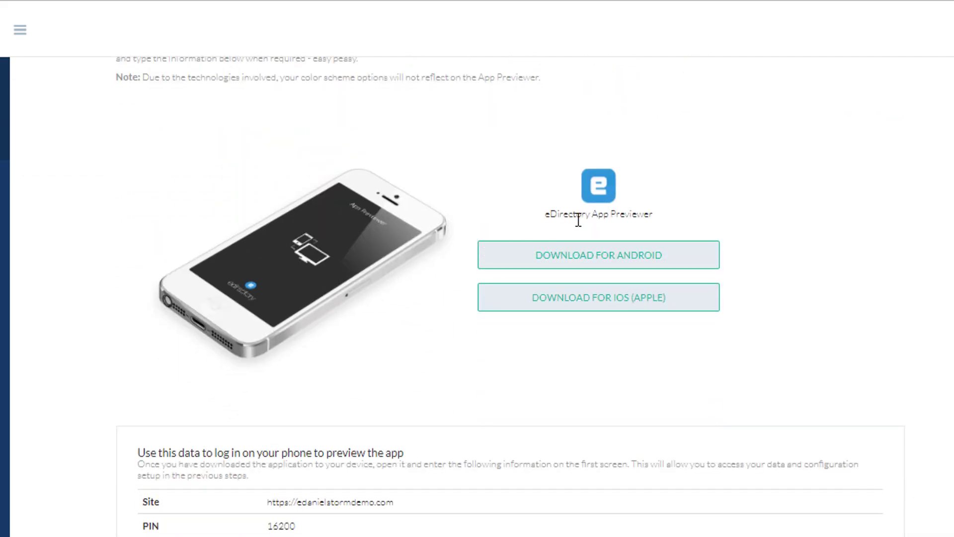
pyautogui.moveTo(649, 214); pyautogui.dragTo(550, 217)
pyautogui.click(523, 196)
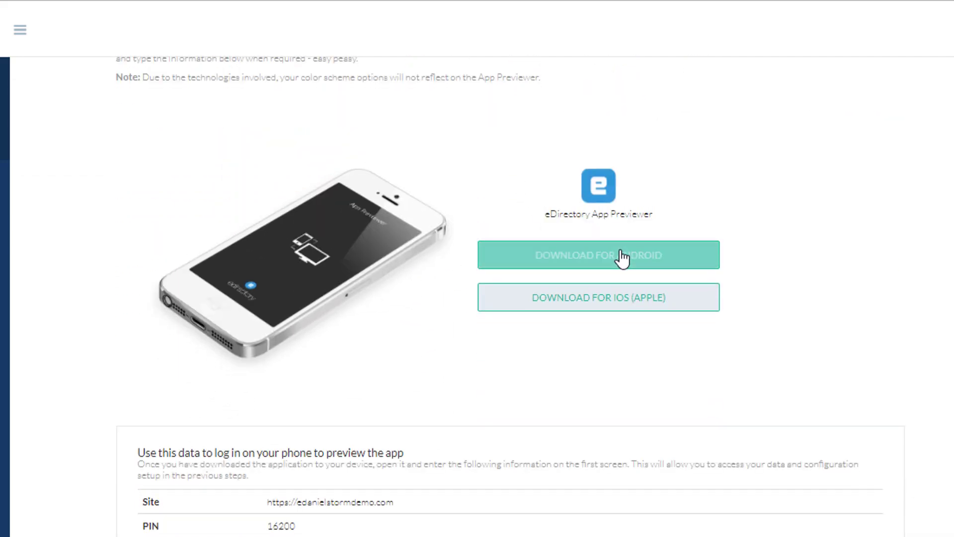
pyautogui.scroll(-1, 575, 377)
pyautogui.scroll(-2, 575, 378)
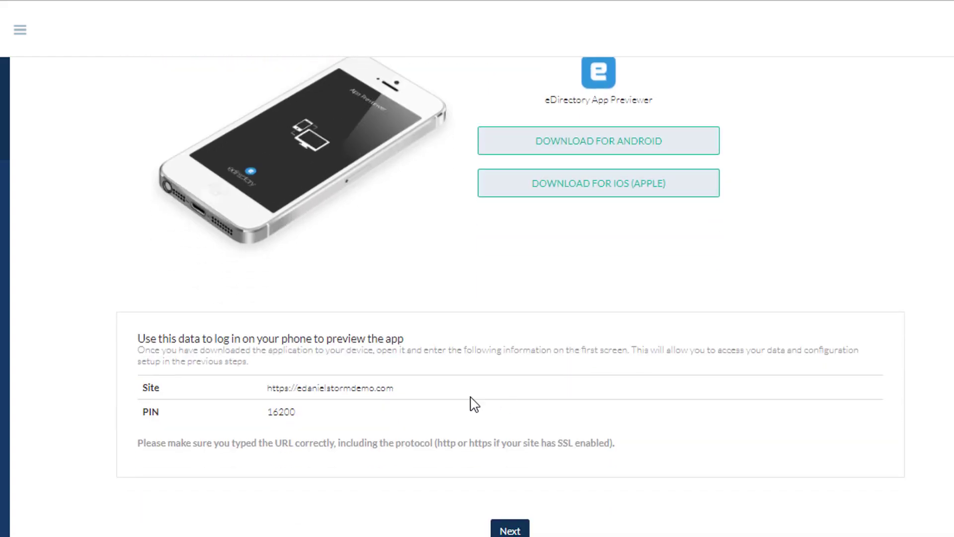
pyautogui.moveTo(392, 387); pyautogui.dragTo(239, 387)
pyautogui.click(478, 374)
pyautogui.scroll(7, 574, 281)
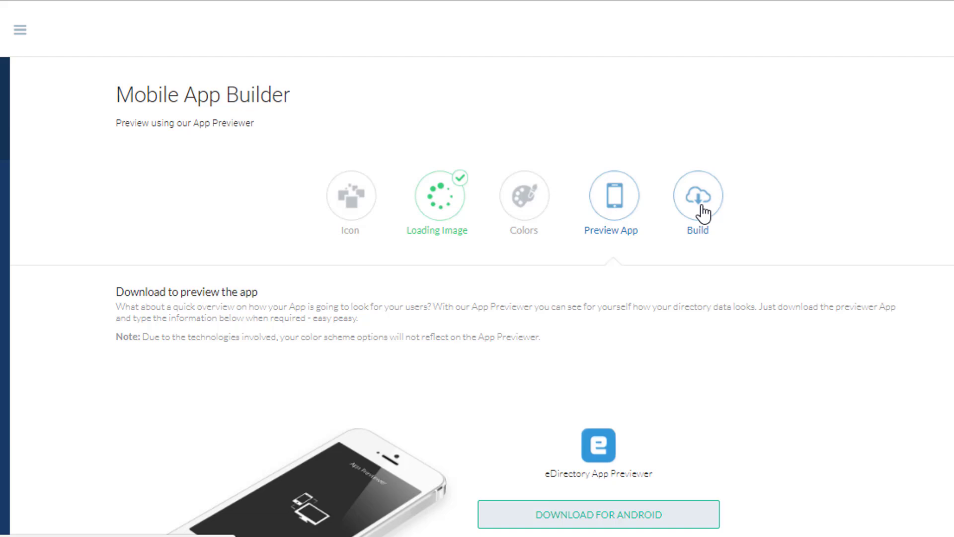
pyautogui.click(699, 194)
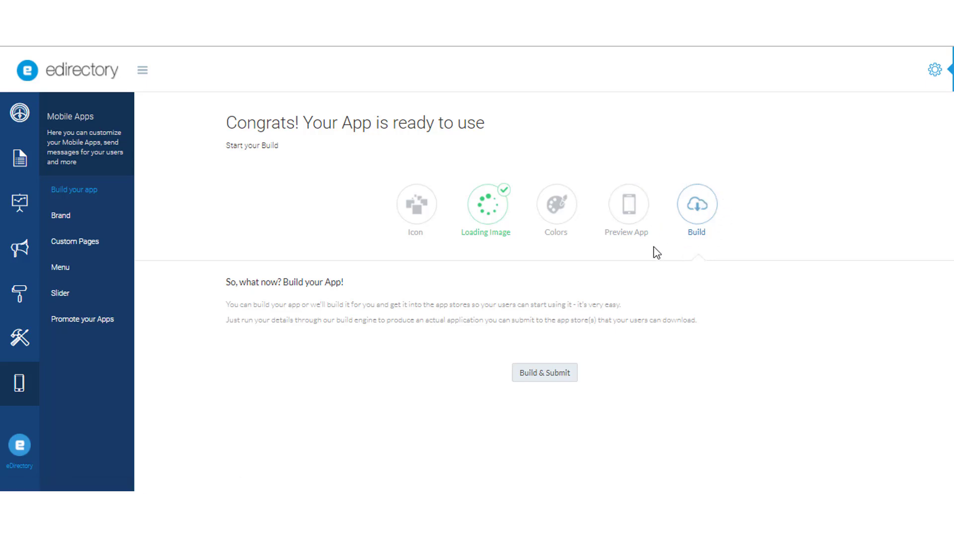
pyautogui.click(71, 215)
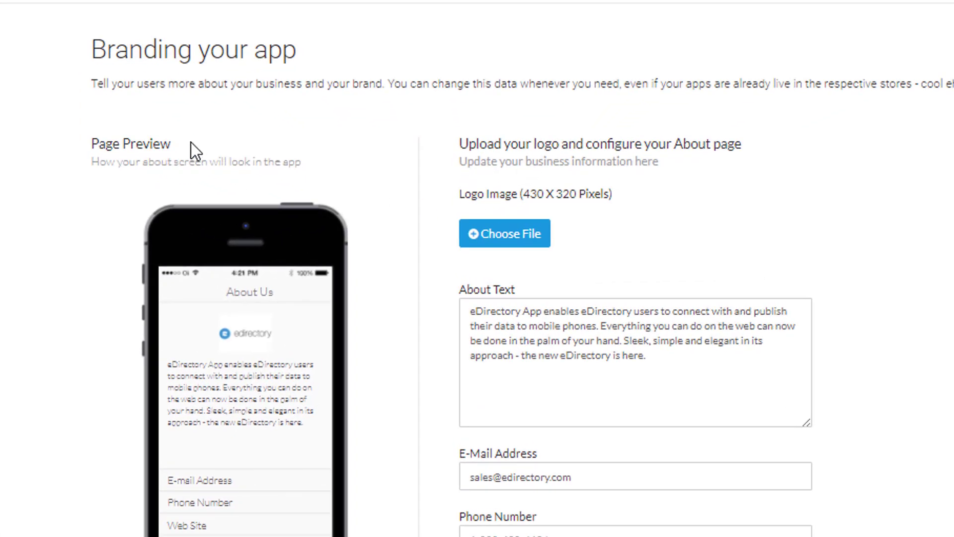
pyautogui.moveTo(460, 288); pyautogui.dragTo(514, 287)
pyautogui.click(573, 283)
pyautogui.moveTo(462, 142); pyautogui.dragTo(767, 145)
pyautogui.click(705, 140)
pyautogui.moveTo(317, 53); pyautogui.dragTo(76, 47)
pyautogui.click(106, 216)
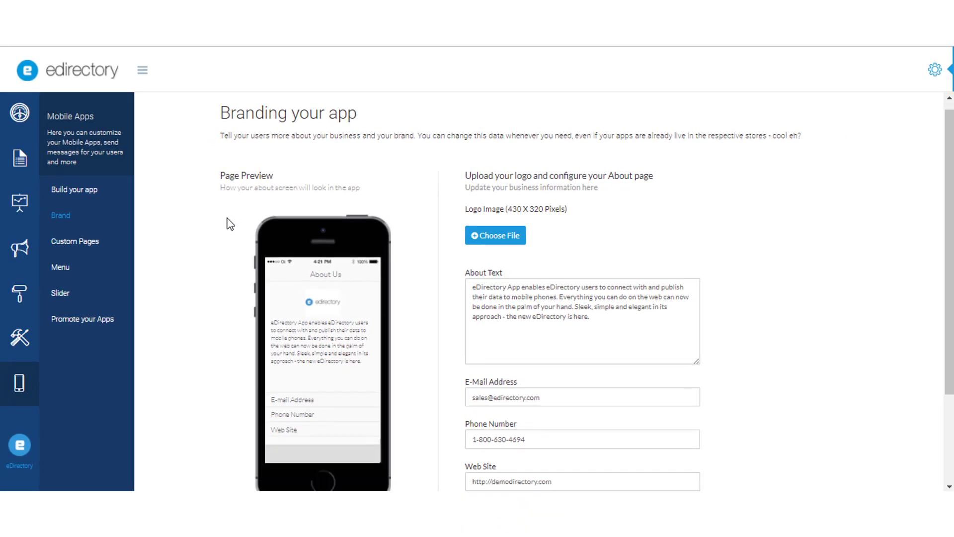
pyautogui.scroll(-1, 229, 223)
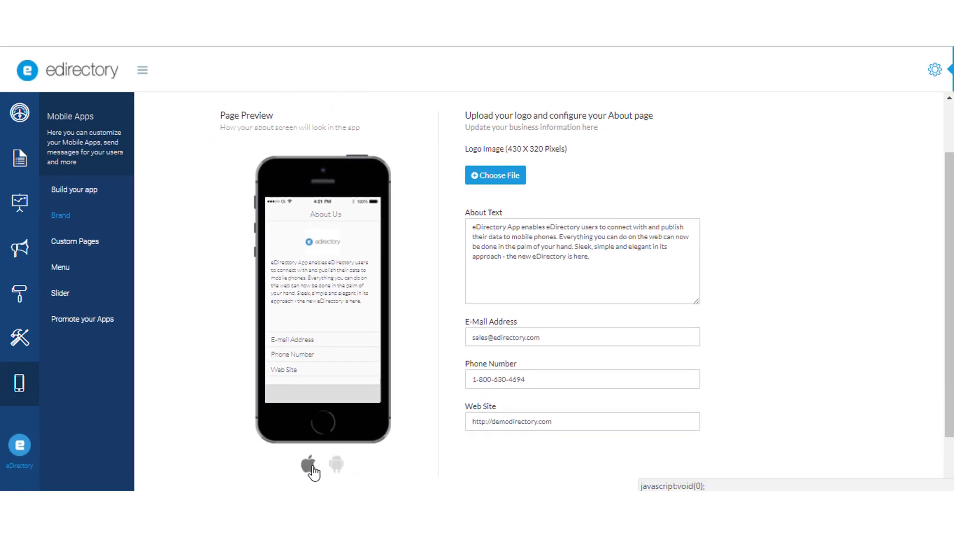
pyautogui.click(336, 465)
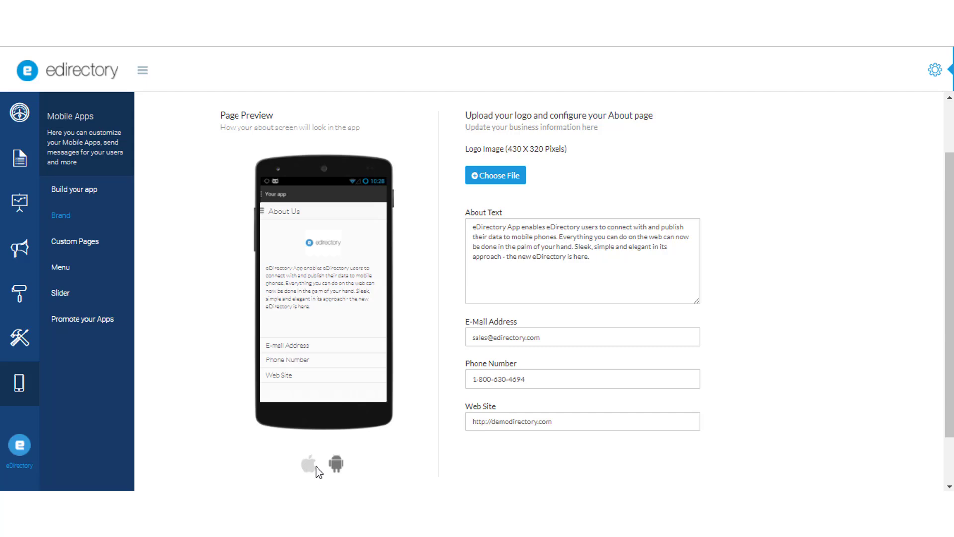
pyautogui.click(310, 465)
pyautogui.scroll(3, 442, 402)
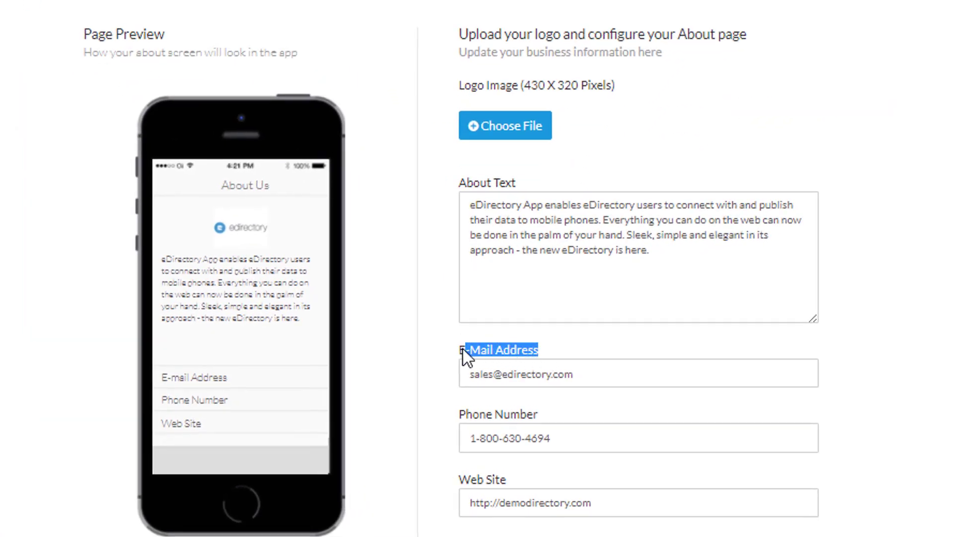
pyautogui.moveTo(463, 353); pyautogui.dragTo(487, 368)
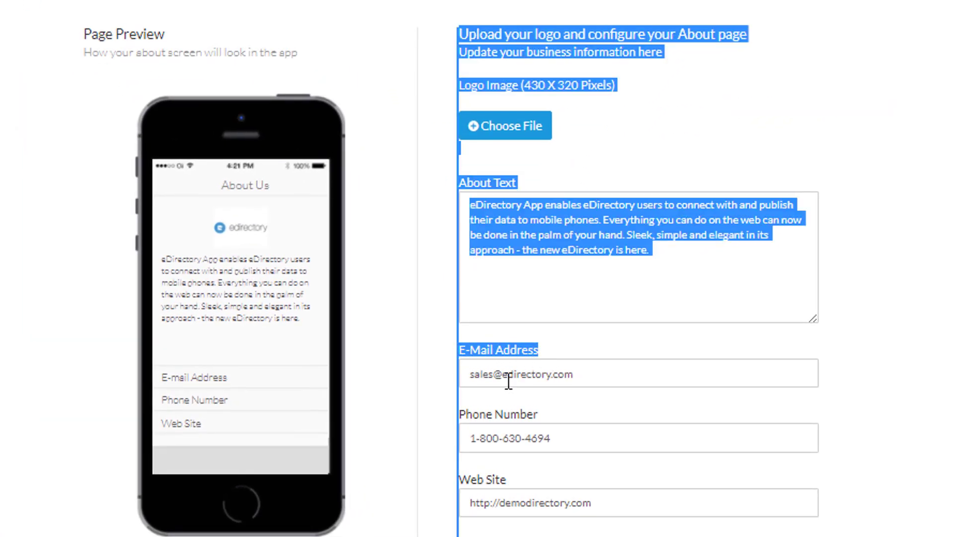
pyautogui.click(558, 415)
pyautogui.moveTo(559, 412); pyautogui.dragTo(499, 414)
pyautogui.moveTo(511, 477); pyautogui.dragTo(543, 479)
pyautogui.click(543, 479)
pyautogui.scroll(2, 546, 439)
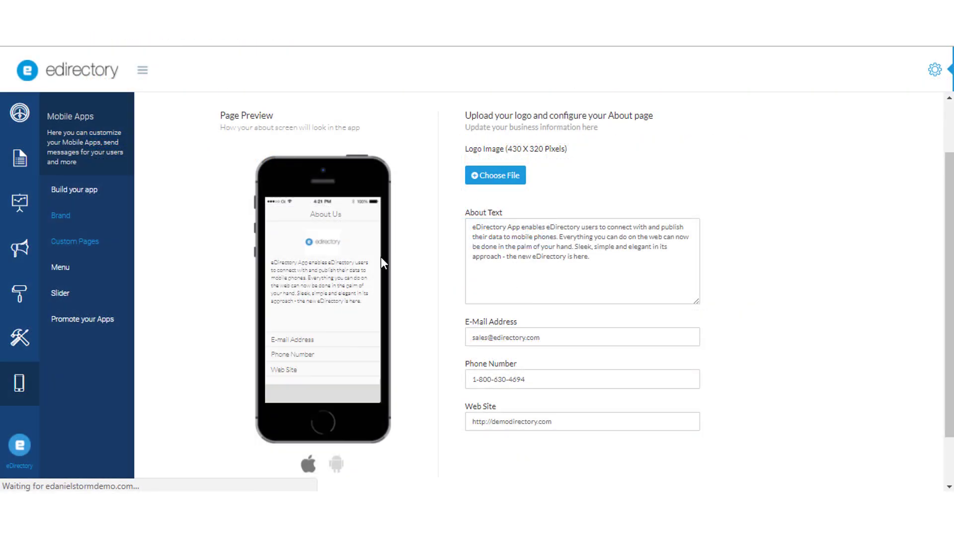
# Open the Create custom pages section of the Mobile Apps area.
pyautogui.click(77, 242)
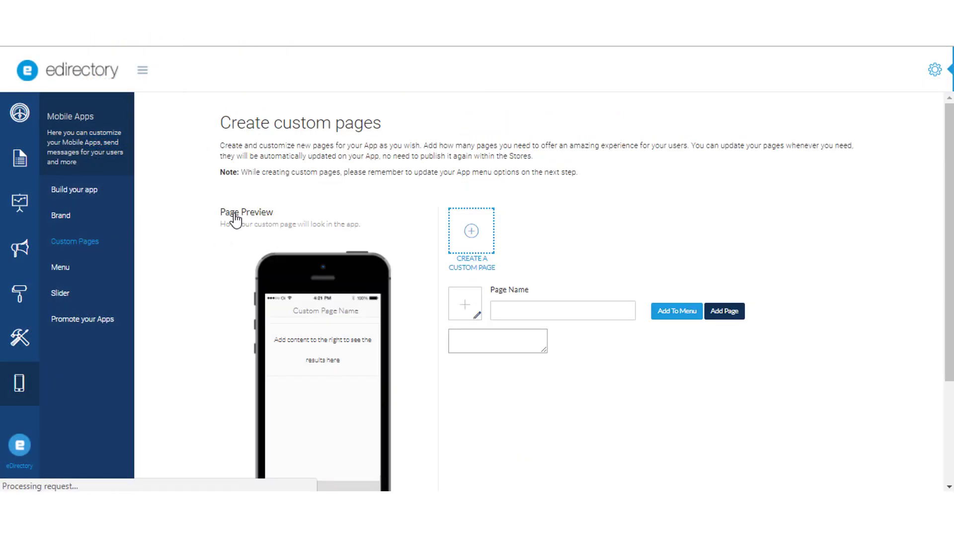
pyautogui.moveTo(210, 115); pyautogui.dragTo(378, 115)
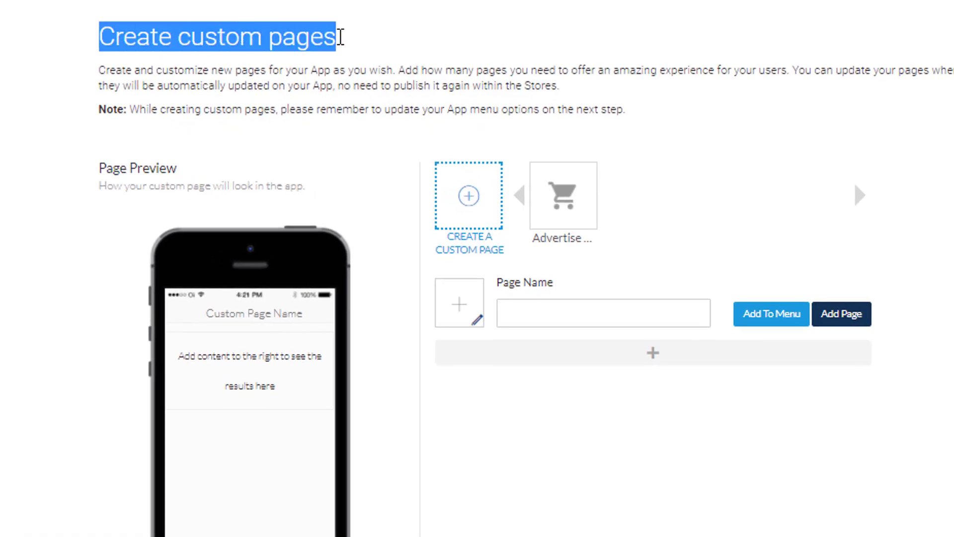
pyautogui.click(400, 38)
pyautogui.scroll(-2, 375, 213)
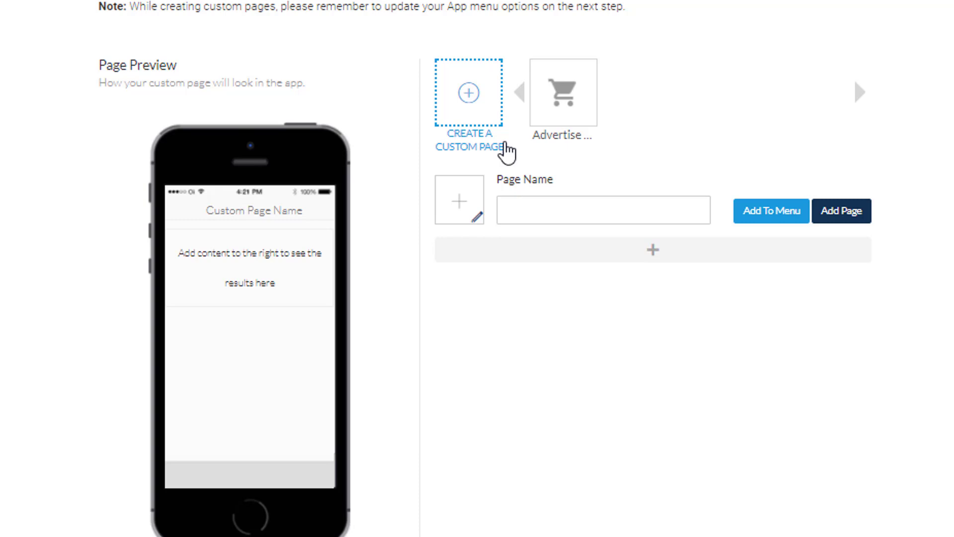
# Create a custom page 'Summer Promo' with a heart icon, added to the app menu.
pyautogui.click(474, 107)
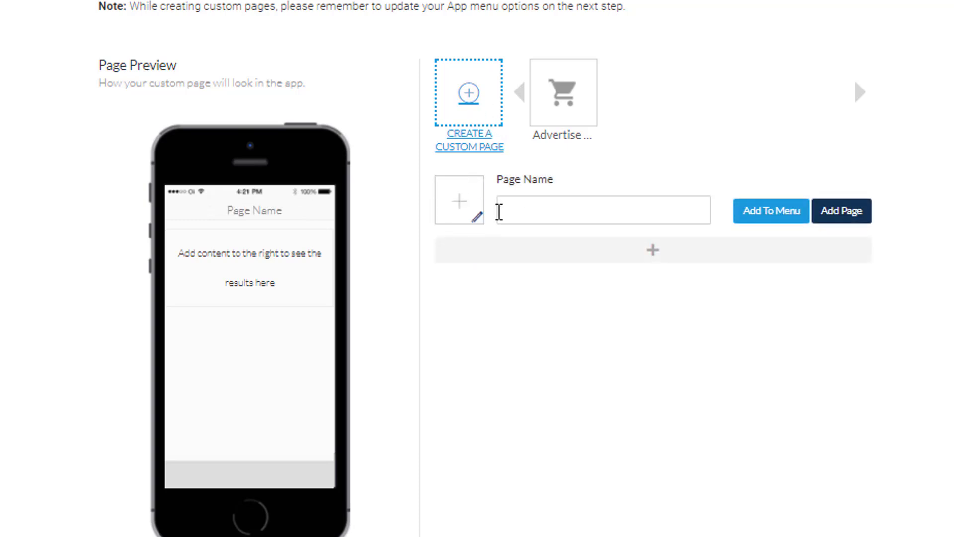
pyautogui.click(460, 219)
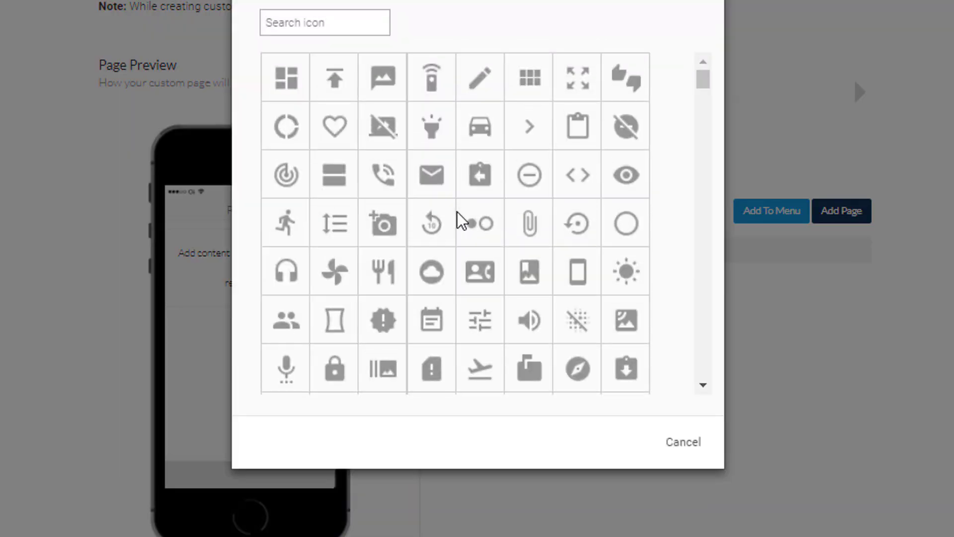
pyautogui.click(345, 131)
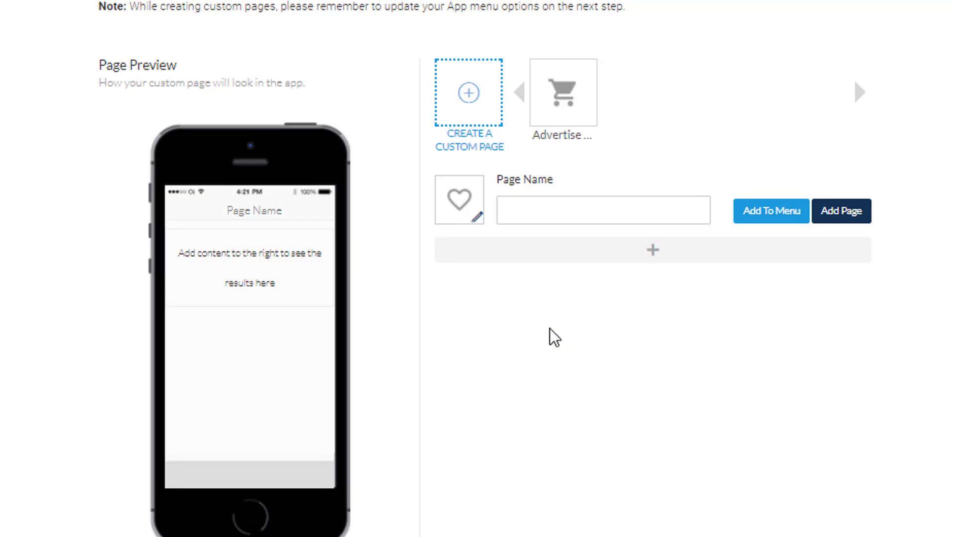
pyautogui.click(525, 210)
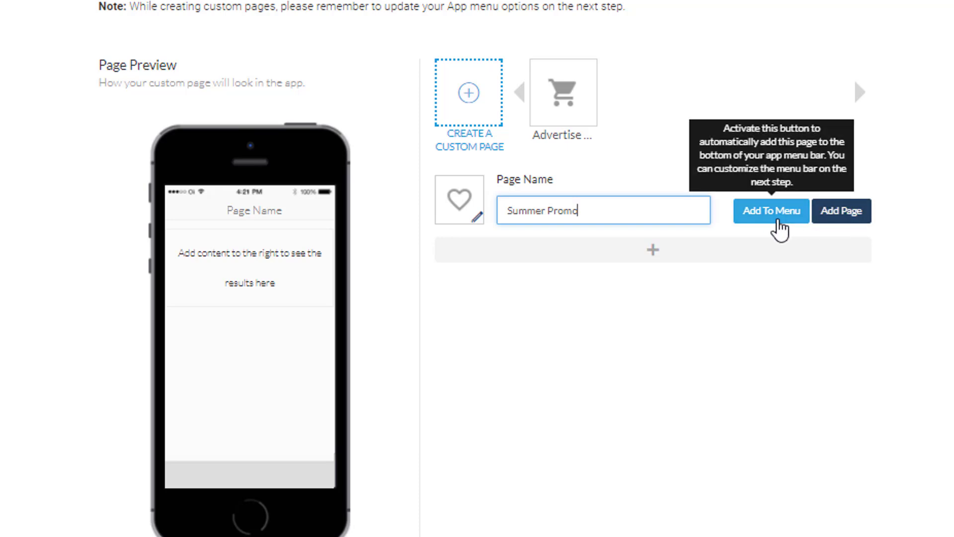
pyautogui.click(778, 219)
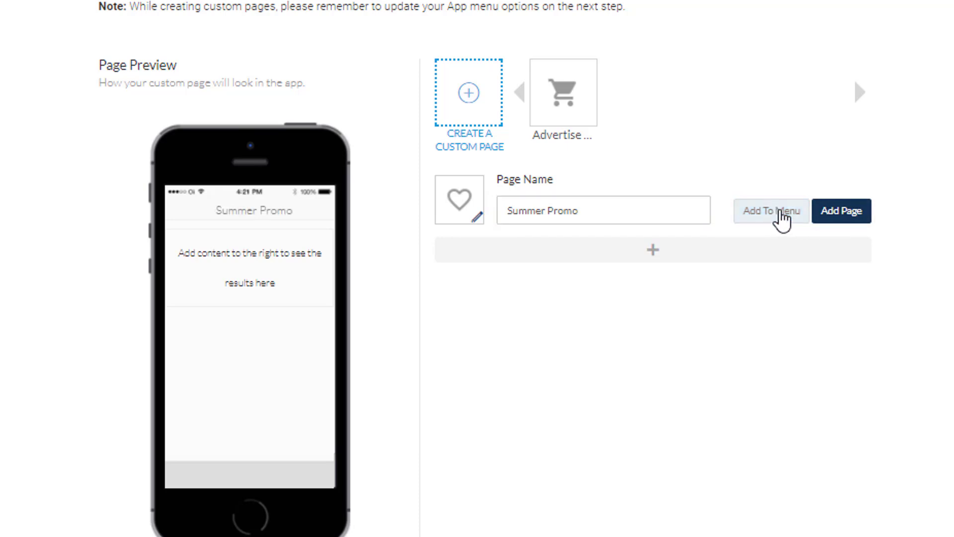
pyautogui.click(848, 221)
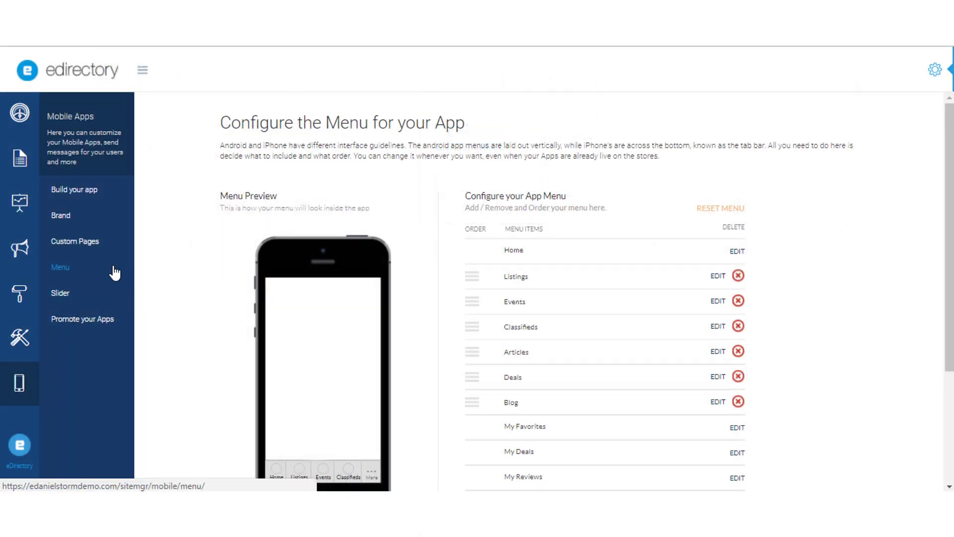
# Edit the Home menu item, keeping the label Home linked to the Home page.
pyautogui.moveTo(466, 123); pyautogui.dragTo(225, 122)
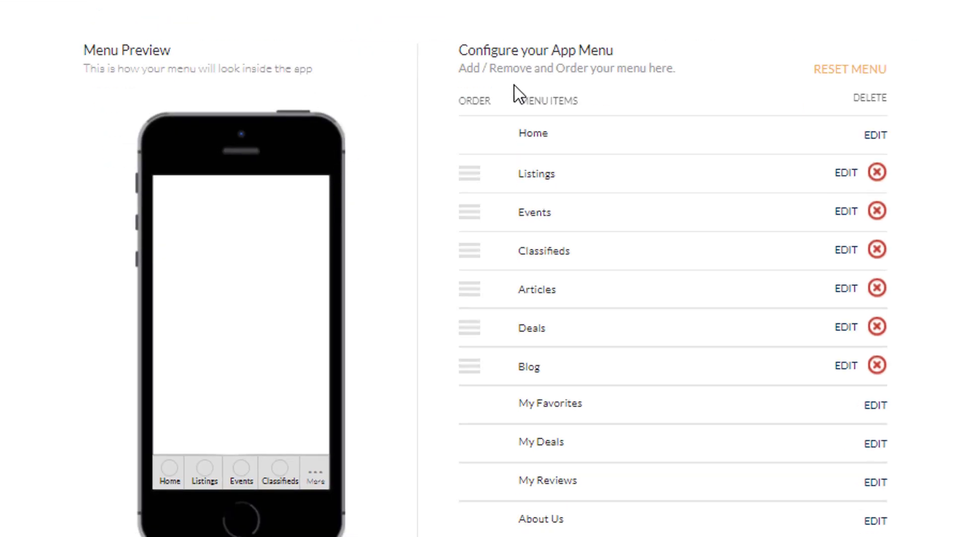
pyautogui.click(876, 135)
pyautogui.moveTo(532, 163); pyautogui.dragTo(428, 169)
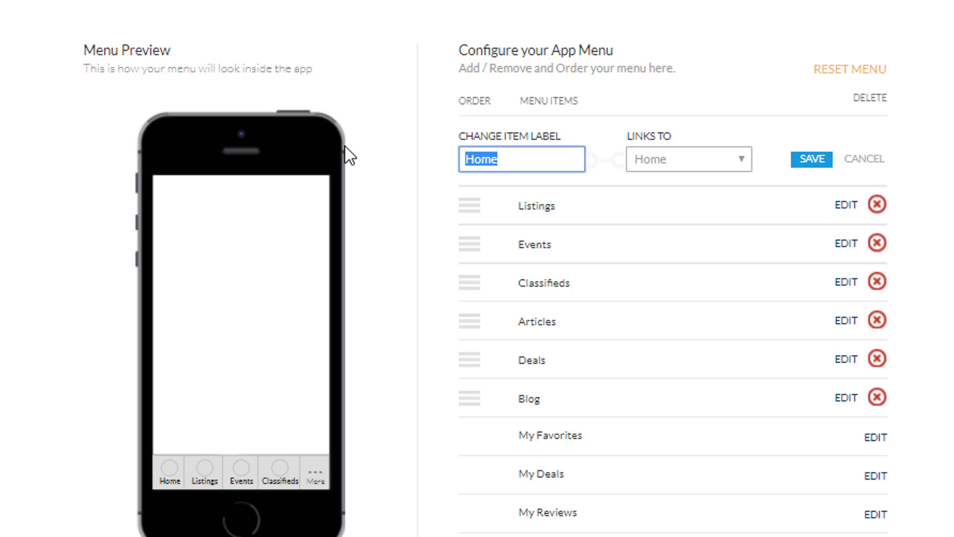
pyautogui.write('Hiom')
pyautogui.press('BackSpace')
pyautogui.press('BackSpace')
pyautogui.press('BackSpace')
pyautogui.write('ome')
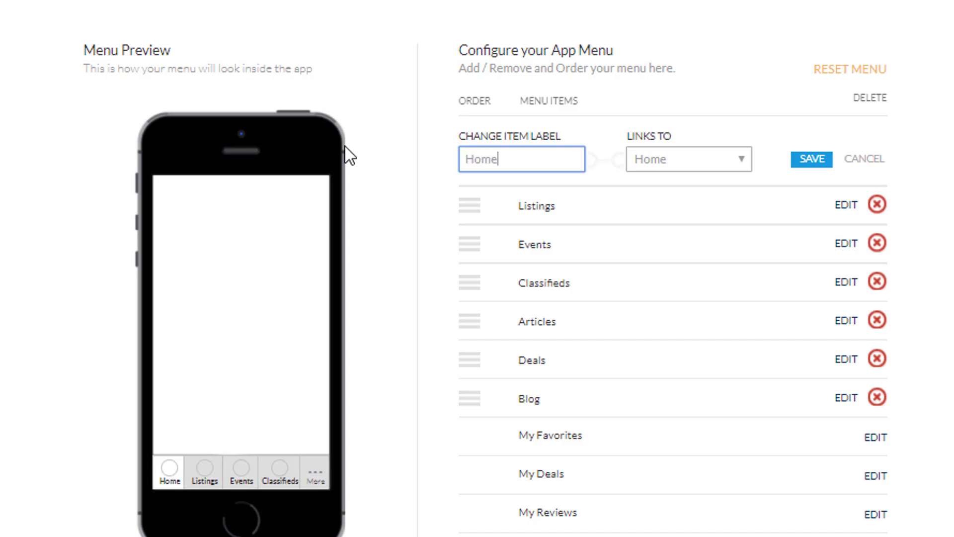
pyautogui.click(695, 159)
pyautogui.click(669, 182)
pyautogui.click(744, 165)
pyautogui.click(696, 197)
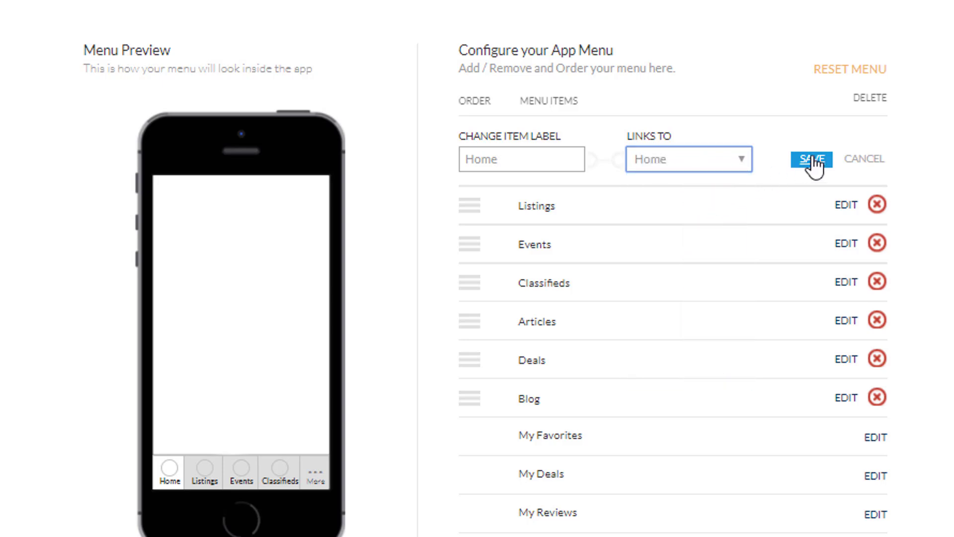
# Save the Home item and drag Listings below Deals in the menu order.
pyautogui.press('Return')
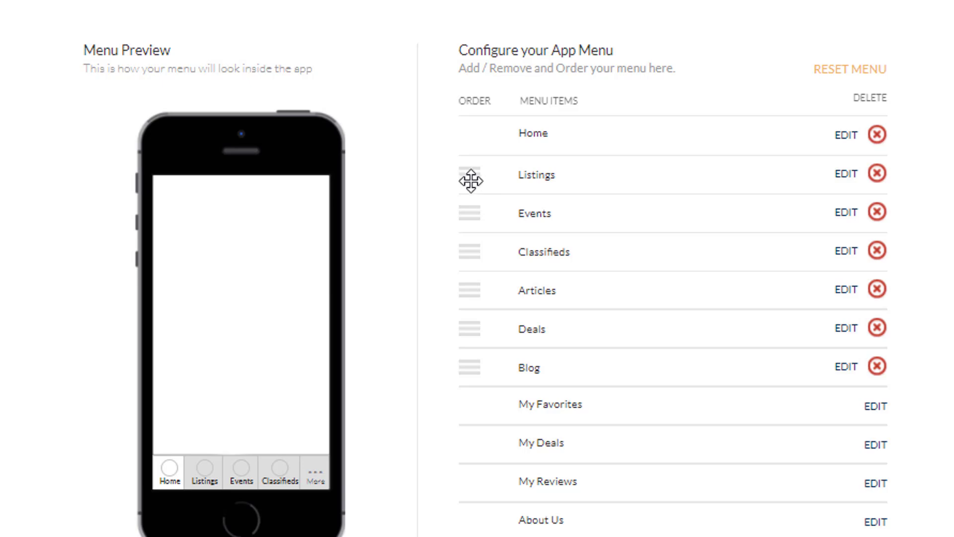
pyautogui.moveTo(469, 174); pyautogui.dragTo(466, 313)
pyautogui.moveTo(466, 313); pyautogui.dragTo(467, 328)
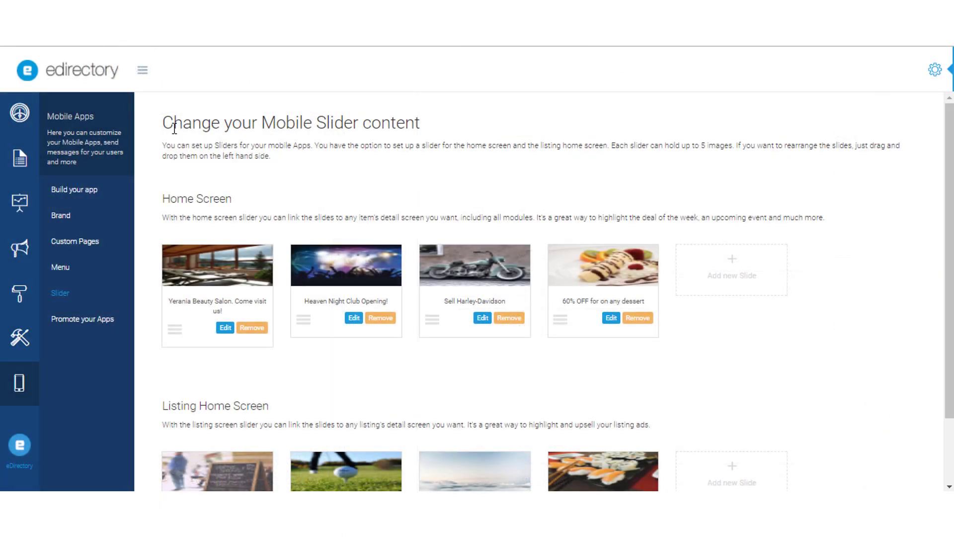
# On the Slider page, start a new slide under Home Screen.
pyautogui.moveTo(164, 123); pyautogui.dragTo(447, 120)
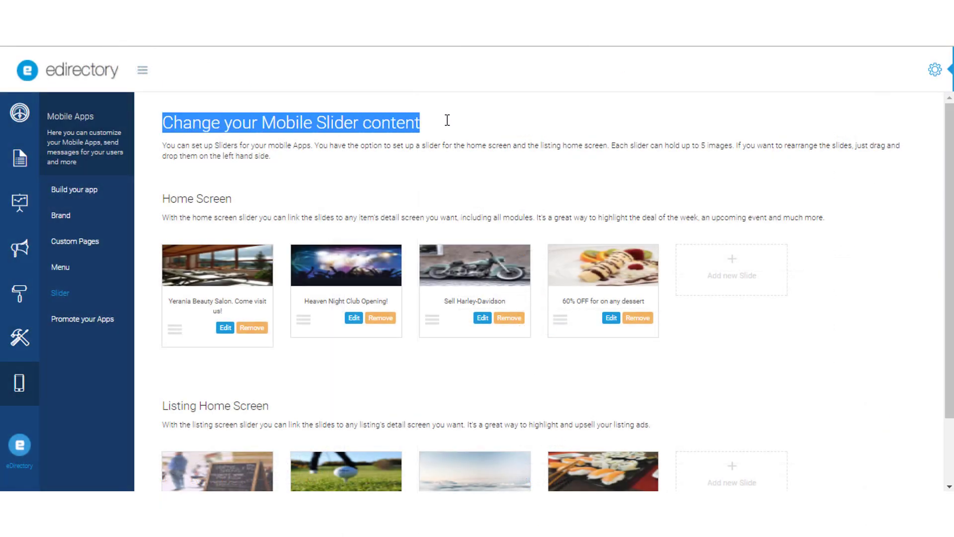
pyautogui.click(377, 168)
pyautogui.scroll(-2, 263, 201)
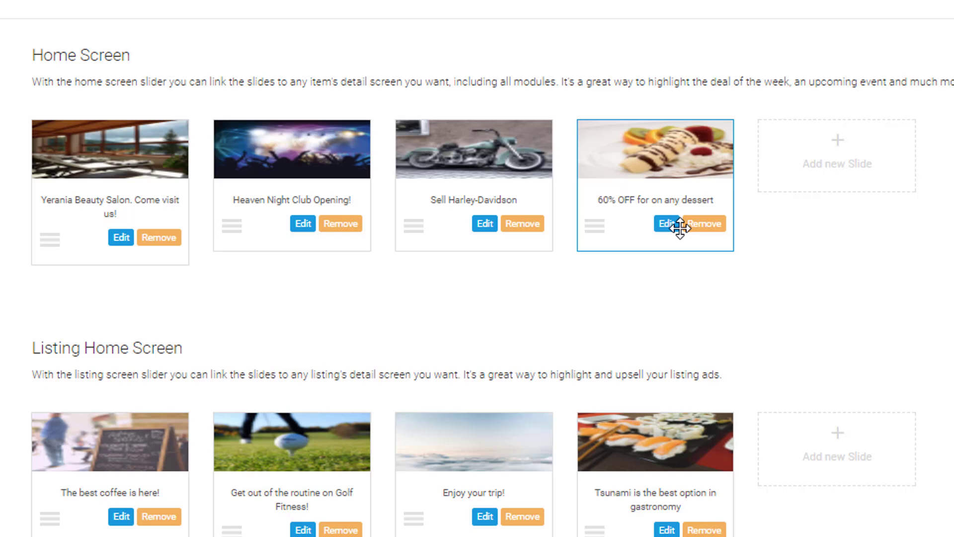
pyautogui.click(839, 160)
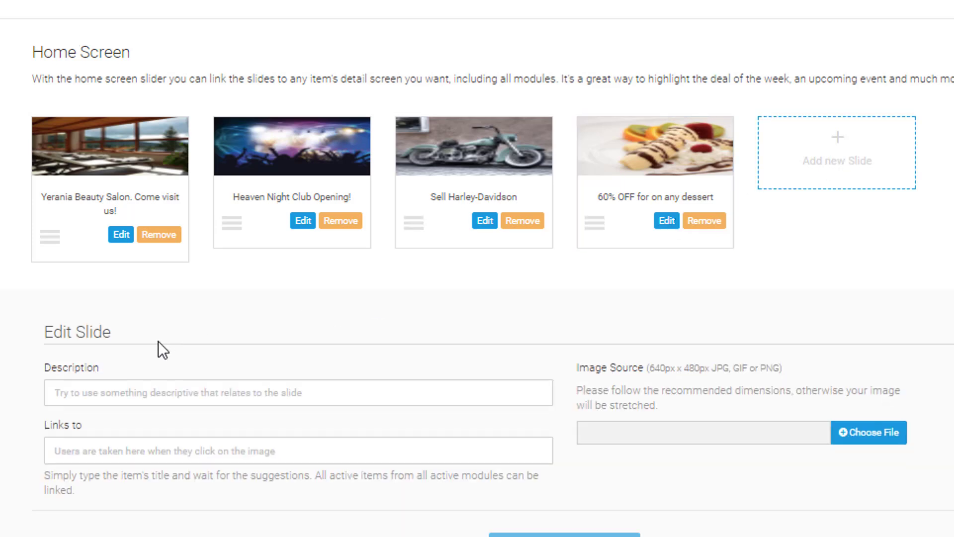
# Type 'h -' into the slide's Links to field to see suggestions, then clear it.
pyautogui.scroll(-2, 164, 347)
pyautogui.moveTo(100, 272); pyautogui.dragTo(46, 281)
pyautogui.moveTo(84, 333); pyautogui.dragTo(36, 332)
pyautogui.click(53, 354)
pyautogui.write('h')
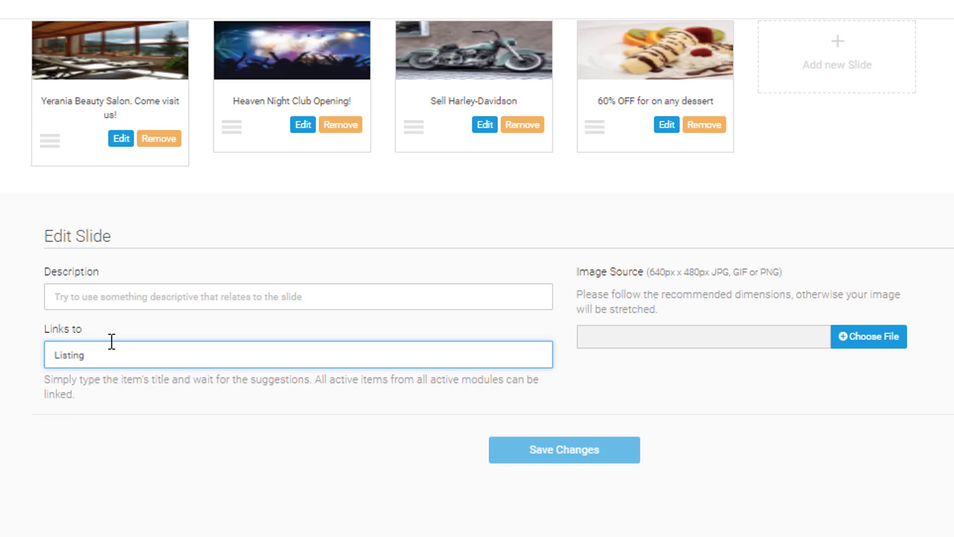
pyautogui.write(' -')
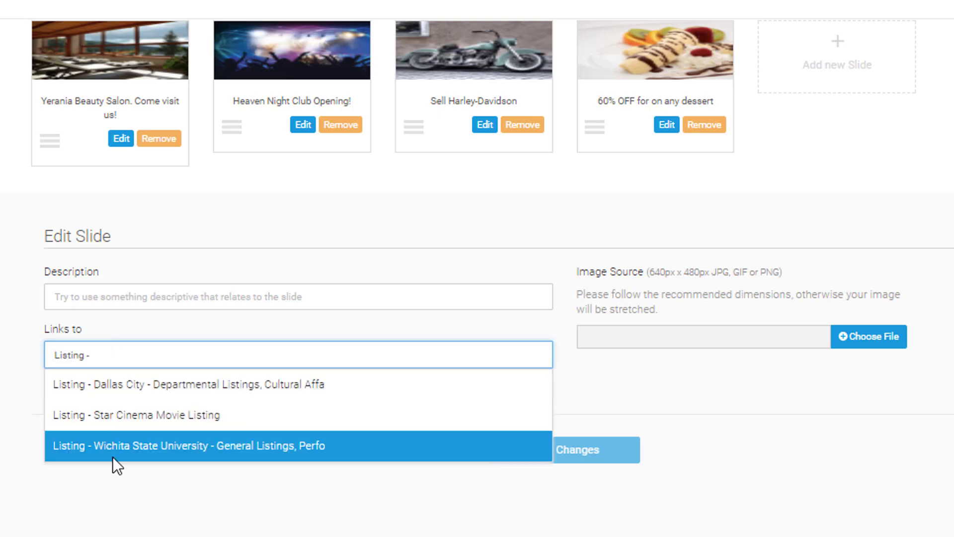
pyautogui.hotkey('ctrl', 'a')
pyautogui.press('BackSpace')
pyautogui.moveTo(582, 264); pyautogui.dragTo(645, 277)
pyautogui.click(609, 248)
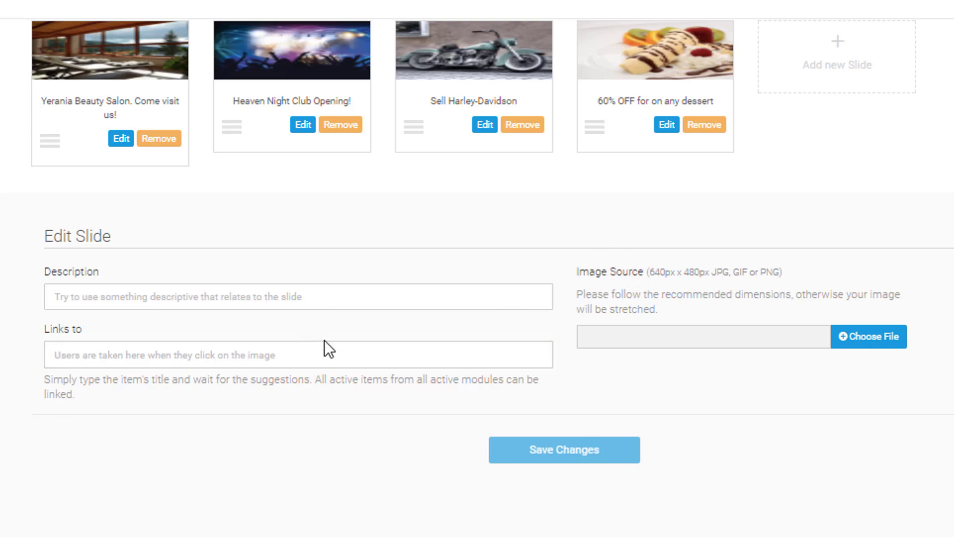
# Move the coffee slide after the golf slide in the Listing Home Screen slider.
pyautogui.scroll(-6, 460, 408)
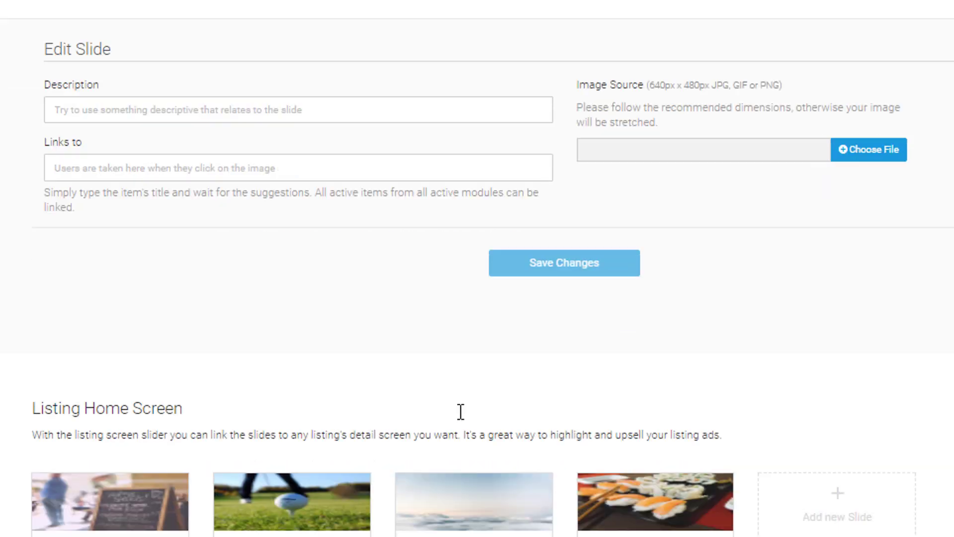
pyautogui.moveTo(185, 304); pyautogui.dragTo(18, 301)
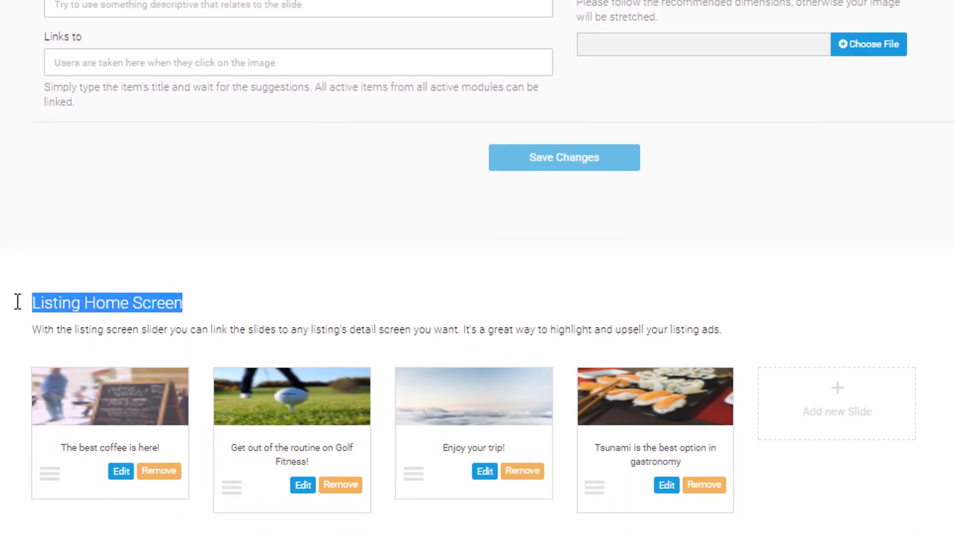
pyautogui.click(254, 287)
pyautogui.moveTo(58, 472); pyautogui.dragTo(427, 496)
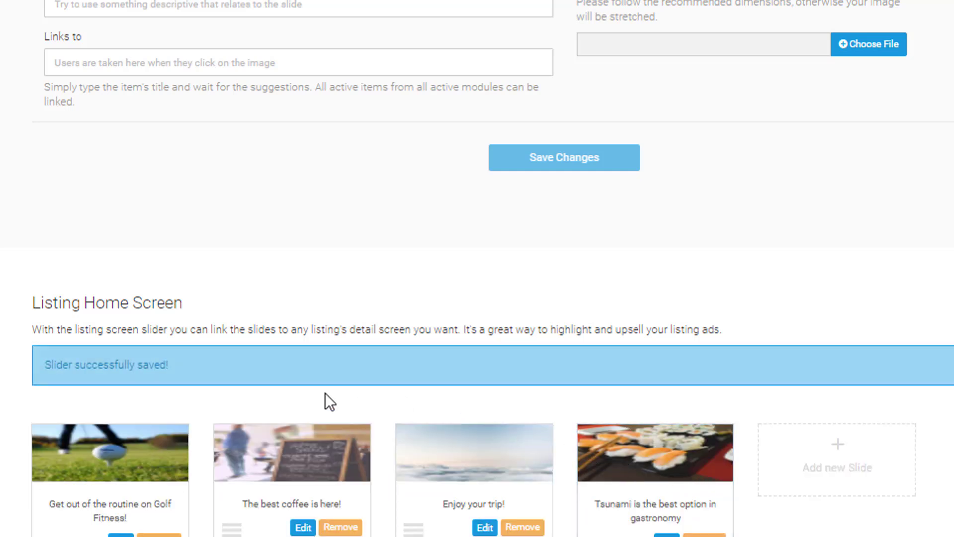
pyautogui.scroll(-1, 173, 398)
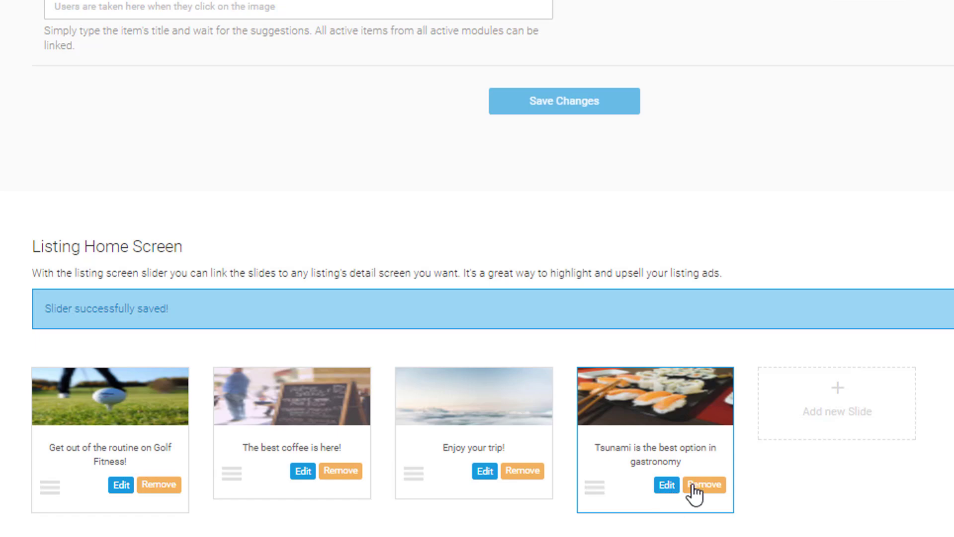
# Glance at a new Listing slide's fields, then open the coffee slide linked to Java Coffee Shoppe.
pyautogui.click(821, 405)
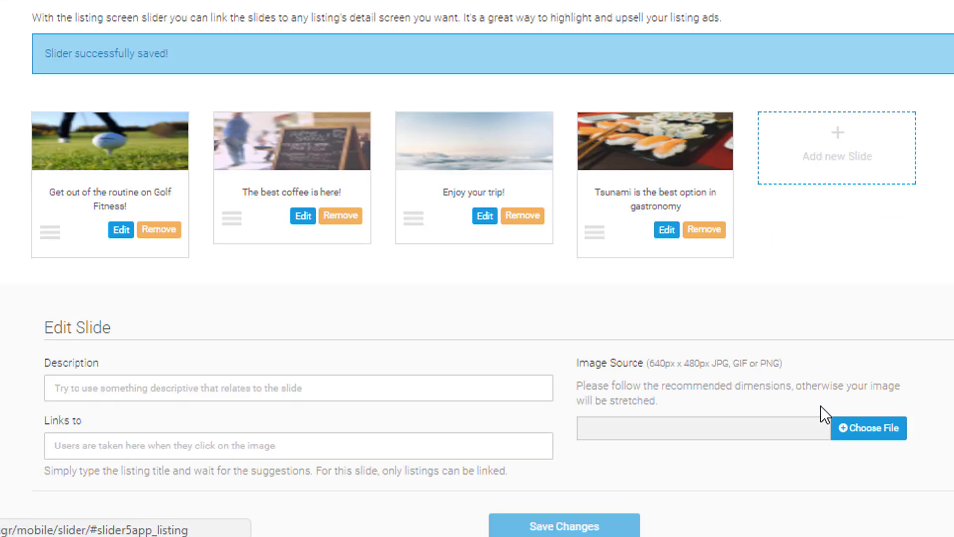
pyautogui.moveTo(111, 251); pyautogui.dragTo(44, 251)
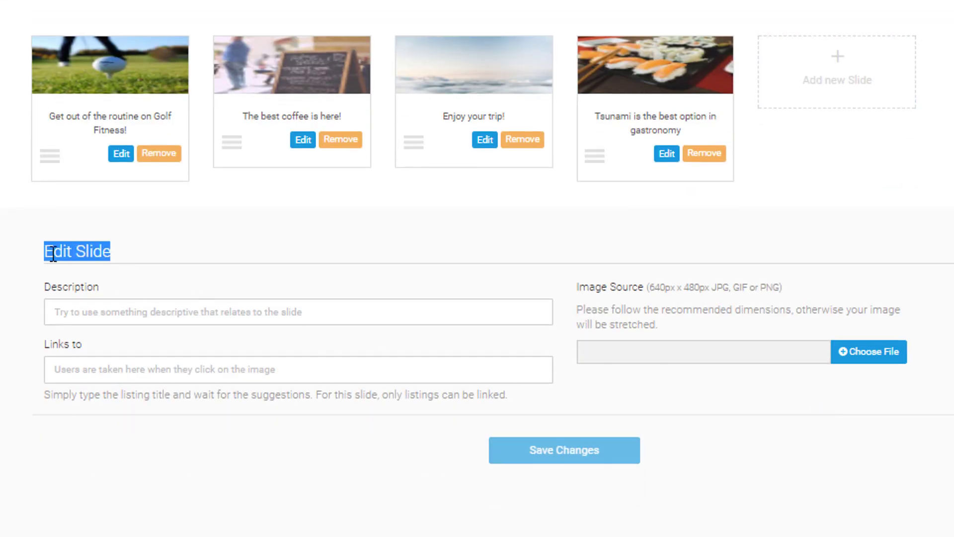
pyautogui.click(208, 318)
pyautogui.click(189, 375)
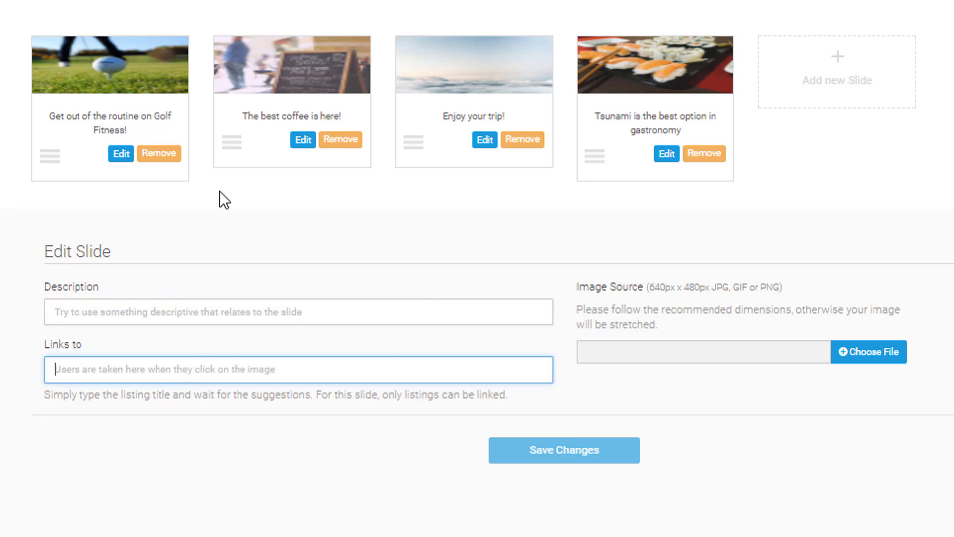
pyautogui.click(302, 140)
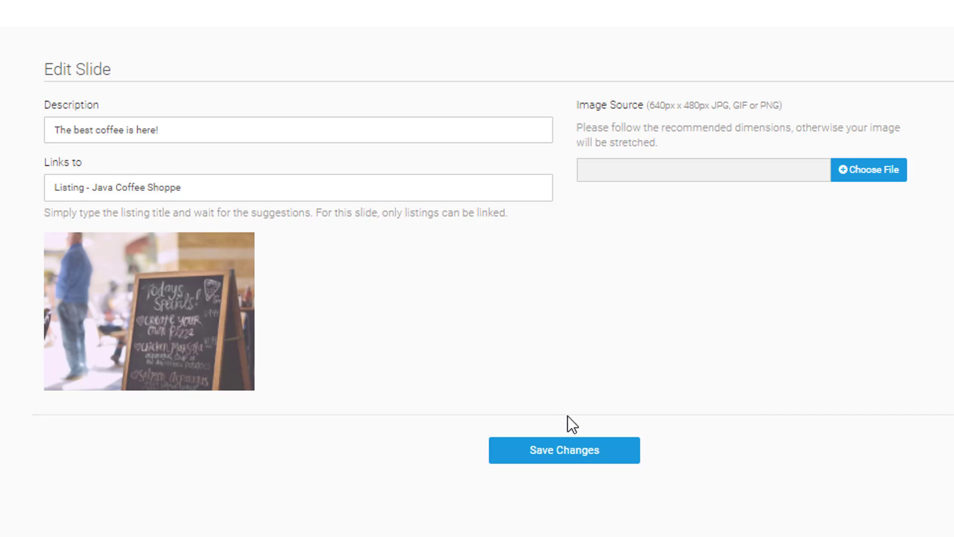
pyautogui.scroll(2, 572, 413)
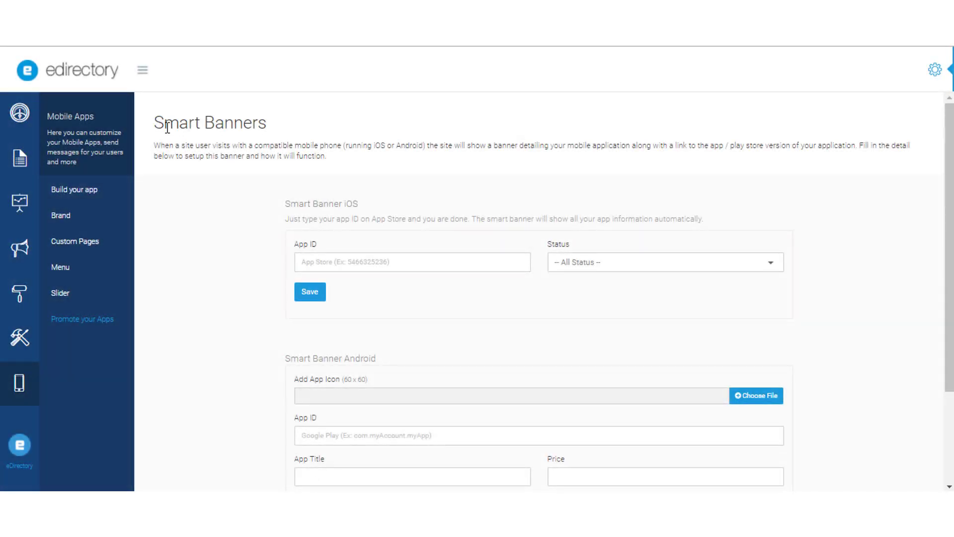
# Read through the Smart Banners page, highlighting its headings and descriptions.
pyautogui.moveTo(155, 123); pyautogui.dragTo(217, 122)
pyautogui.click(313, 122)
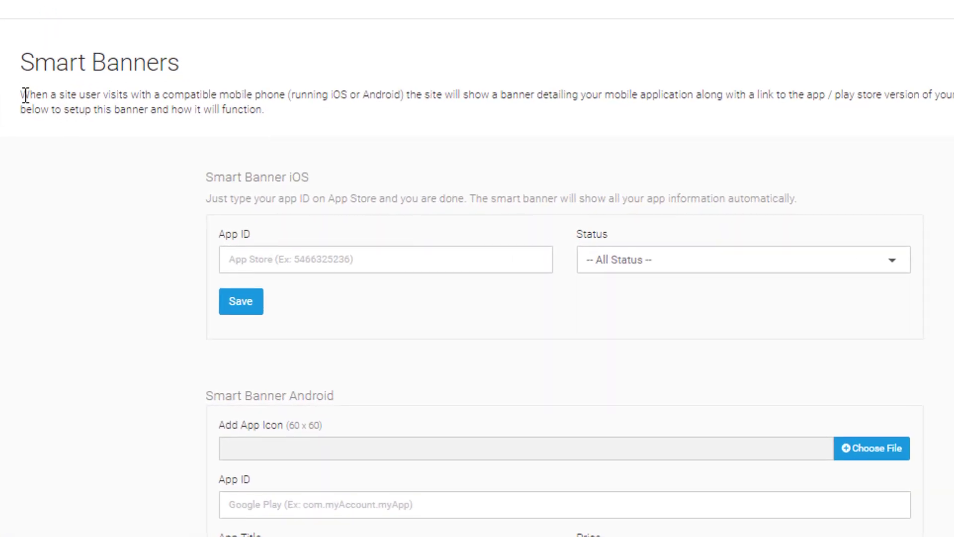
pyautogui.moveTo(26, 95); pyautogui.dragTo(287, 116)
pyautogui.click(287, 115)
pyautogui.moveTo(206, 176); pyautogui.dragTo(320, 174)
pyautogui.click(320, 174)
pyautogui.moveTo(199, 396); pyautogui.dragTo(345, 390)
pyautogui.click(423, 362)
pyautogui.scroll(-2, 384, 336)
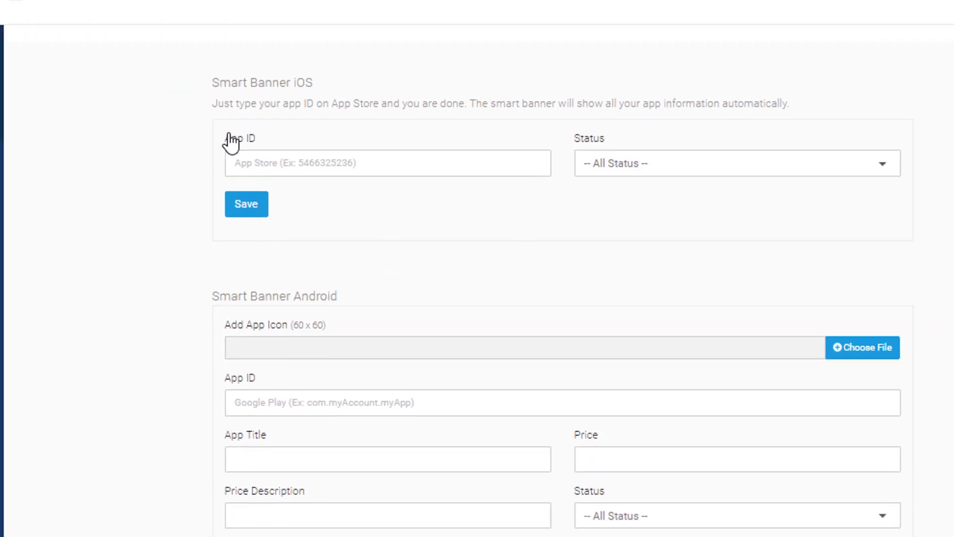
# Set the iOS smart banner status to Active.
pyautogui.click(280, 168)
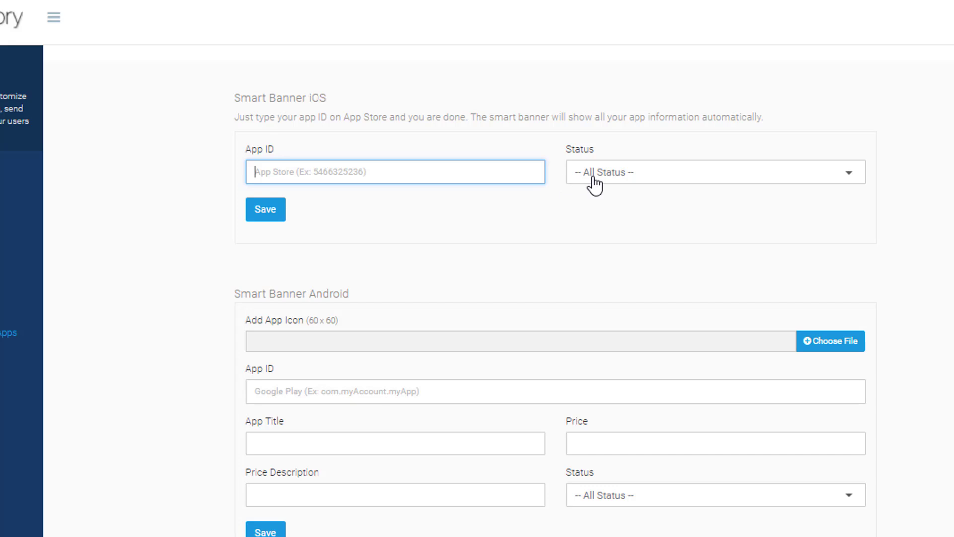
pyautogui.click(633, 171)
pyautogui.click(634, 200)
# Click through the Android banner's App ID, title, price and price description fields, leaving them empty.
pyautogui.click(280, 391)
pyautogui.click(280, 442)
pyautogui.click(640, 436)
pyautogui.click(477, 495)
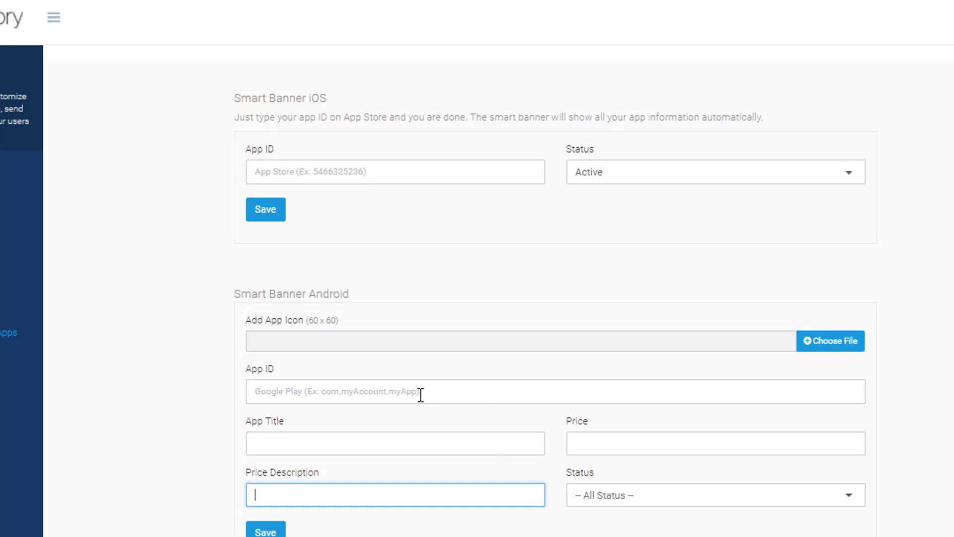